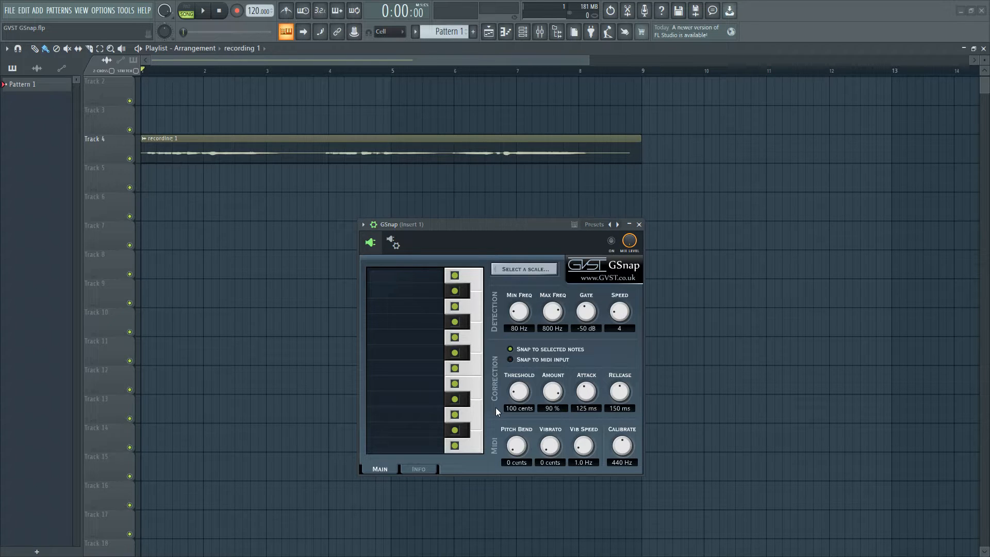
# Audition the uncorrected vocal recording and set GSnap's key to C with the Minor scale.
pyautogui.press('space')
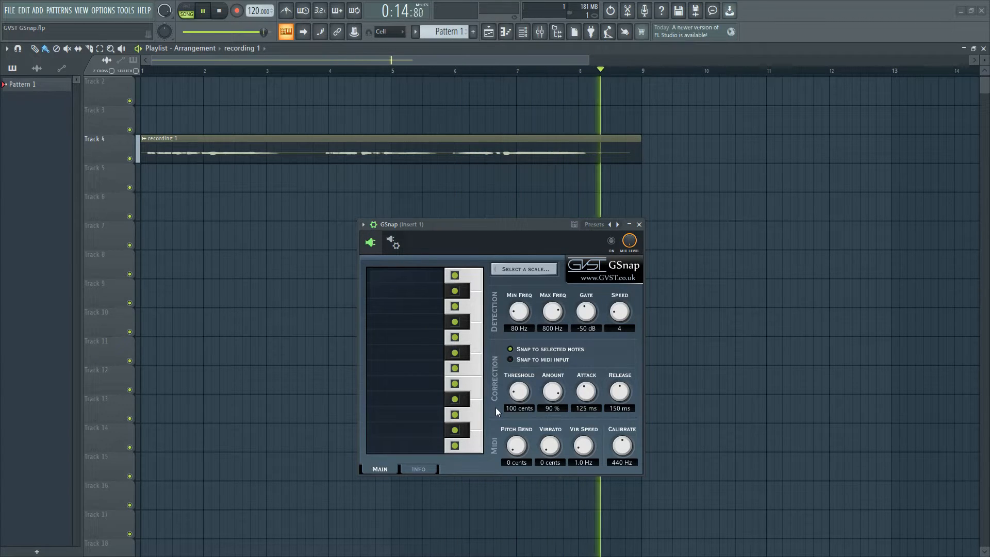
pyautogui.press('space')
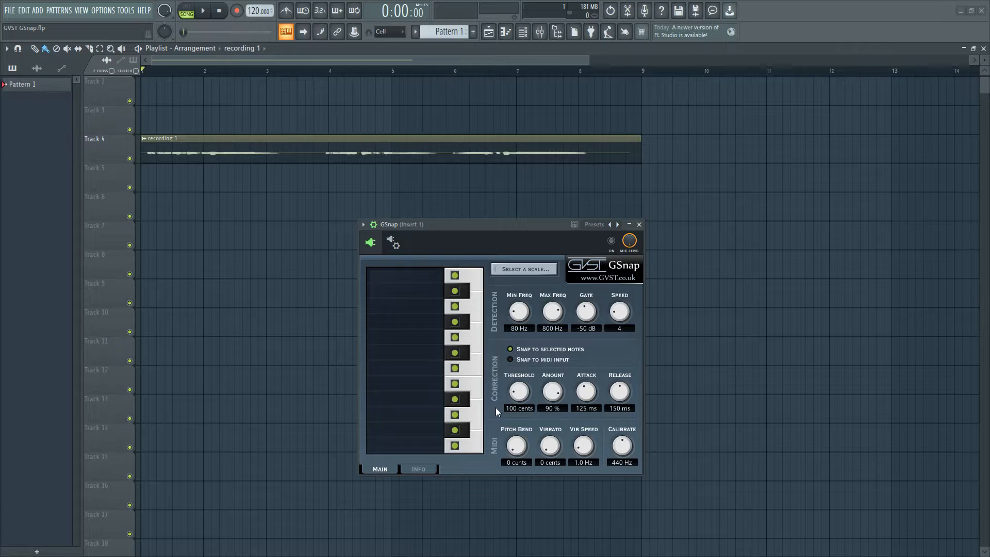
pyautogui.click(524, 269)
pyautogui.click(469, 338)
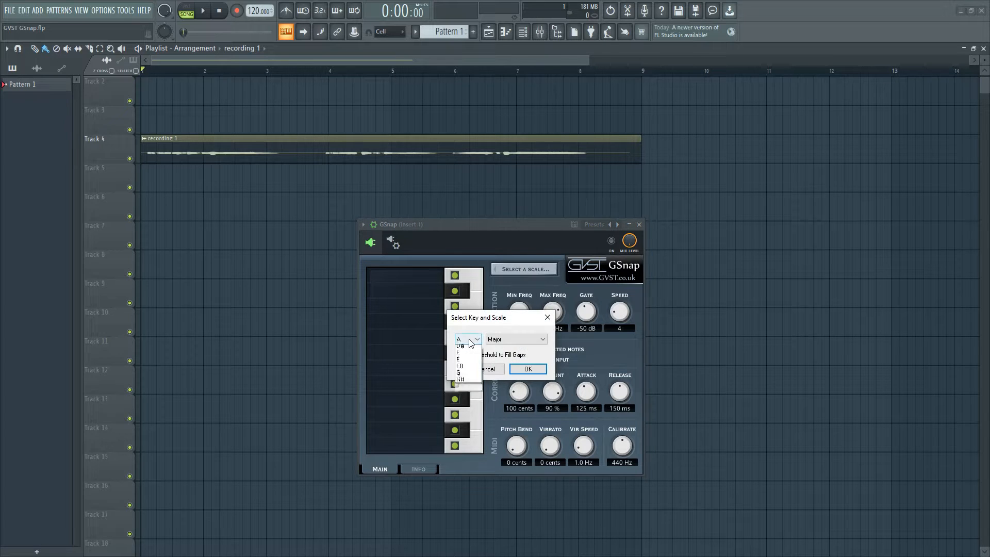
pyautogui.click(466, 346)
pyautogui.click(508, 340)
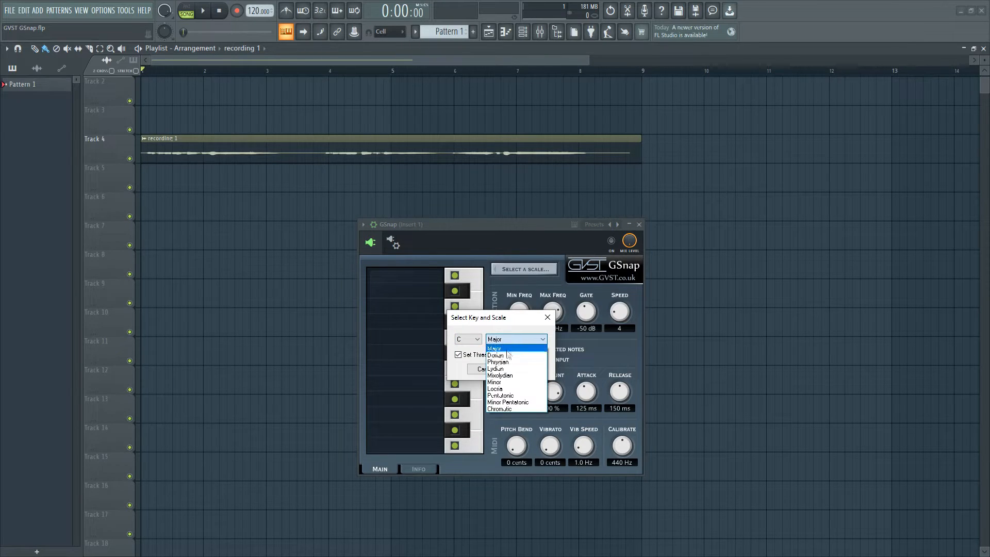
pyautogui.click(510, 390)
pyautogui.click(525, 369)
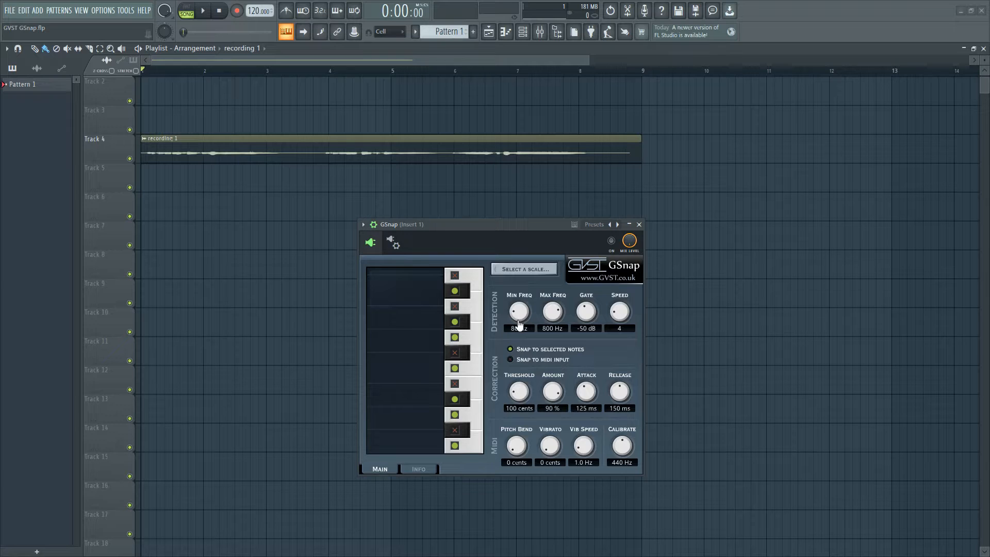
# Set GSnap's detection to a maximum frequency of 1586 Hz, gate of -80 dB and speed of 20, and enable its correction.
pyautogui.moveTo(553, 313); pyautogui.dragTo(560, 305)
pyautogui.moveTo(591, 319); pyautogui.dragTo(601, 354)
pyautogui.moveTo(612, 320); pyautogui.dragTo(631, 269)
pyautogui.click(611, 240)
# Set the correction threshold to 360 cents, attack to 8 ms and release to 60 ms, and audition the vocal.
pyautogui.moveTo(518, 396); pyautogui.dragTo(529, 374)
pyautogui.moveTo(585, 403); pyautogui.dragTo(591, 413)
pyautogui.moveTo(586, 403); pyautogui.dragTo(622, 410)
pyautogui.press('space')
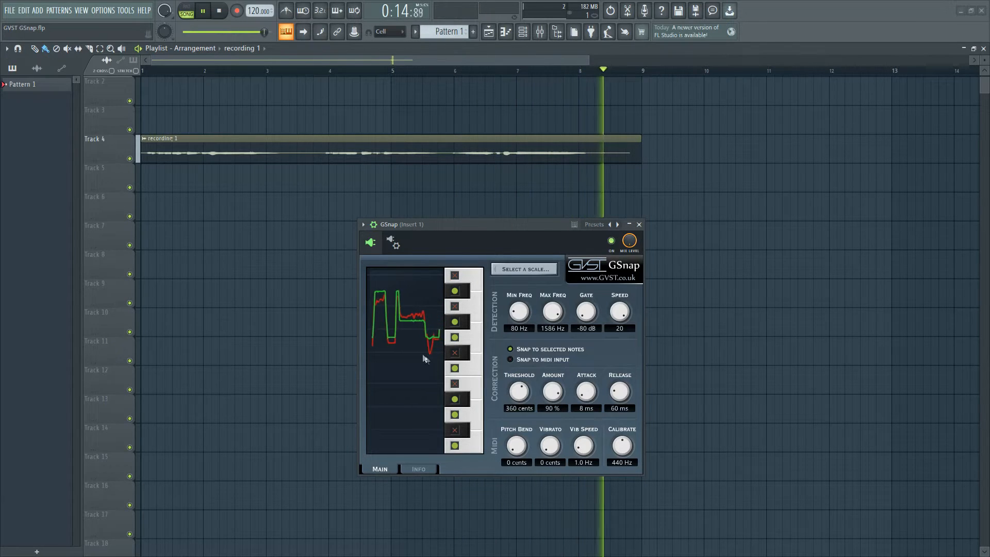
pyautogui.press('space')
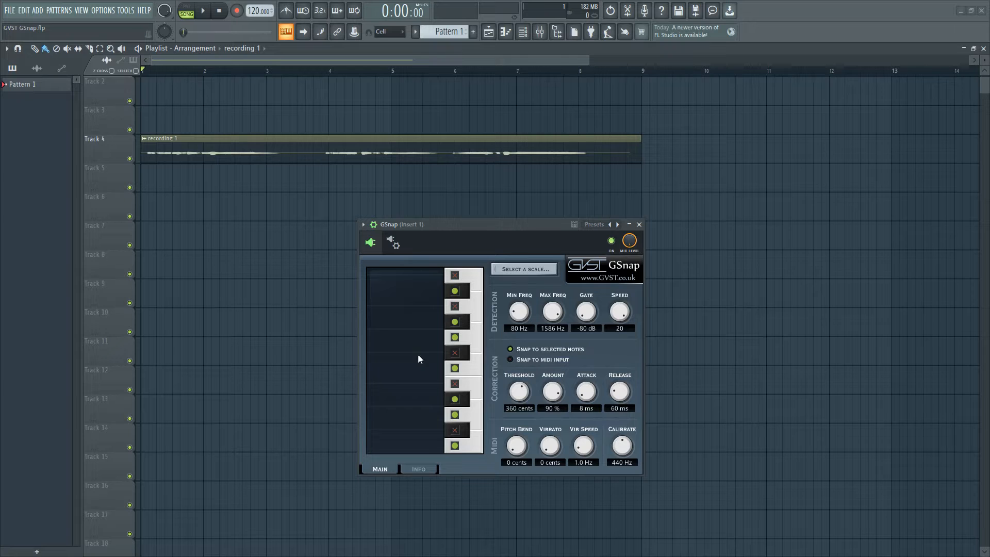
# Soften the correction with speed 10, gate -49 dB, threshold 70 cents, attack 55 ms and release 140 ms, and audition the vocal.
pyautogui.moveTo(618, 311); pyautogui.dragTo(620, 343)
pyautogui.moveTo(520, 395); pyautogui.dragTo(522, 409)
pyautogui.moveTo(522, 413); pyautogui.dragTo(525, 422)
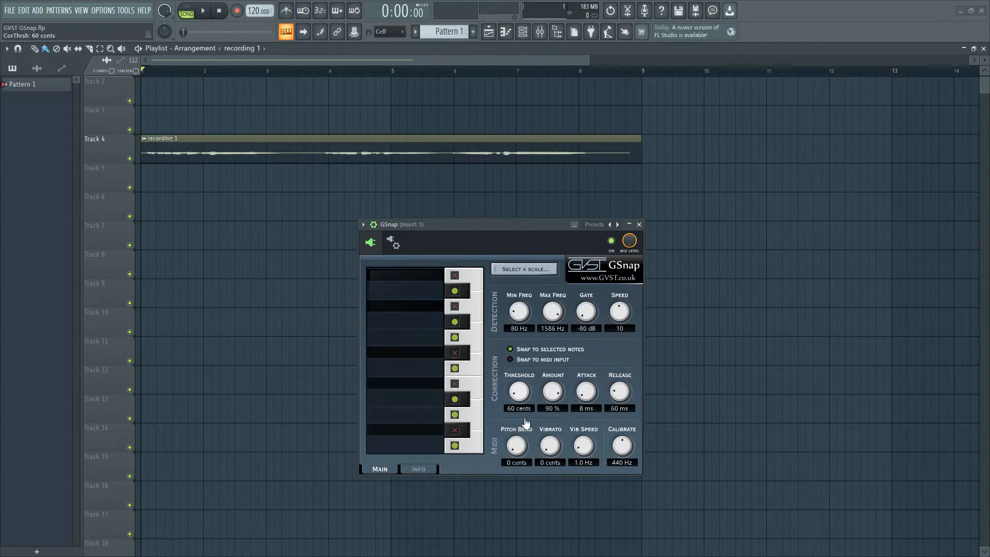
pyautogui.moveTo(526, 423); pyautogui.dragTo(525, 422)
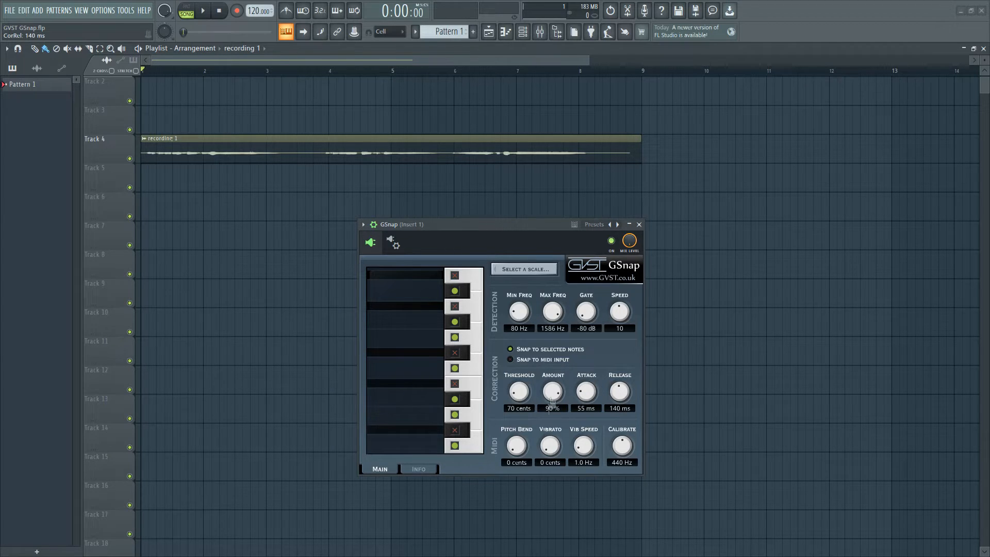
pyautogui.press('space')
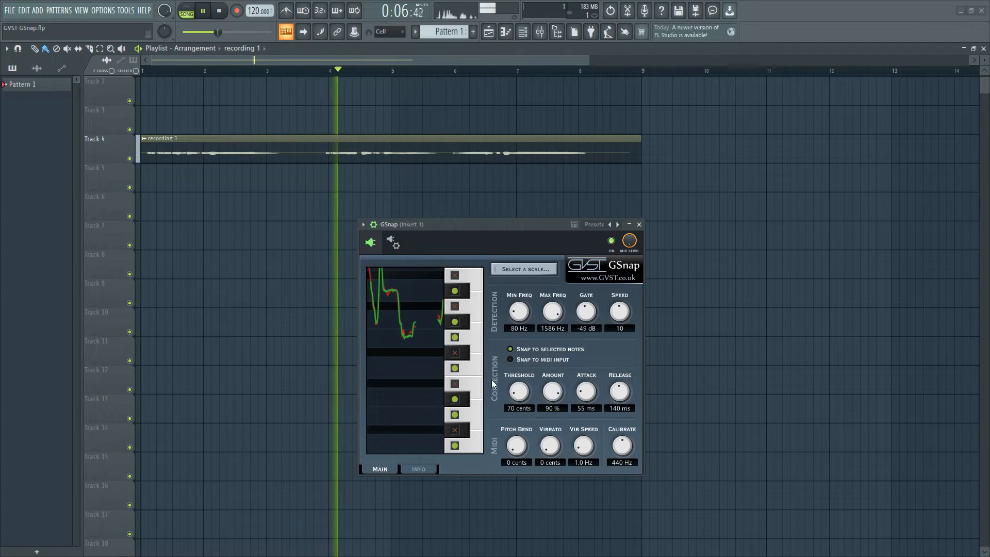
pyautogui.moveTo(518, 391); pyautogui.dragTo(527, 428)
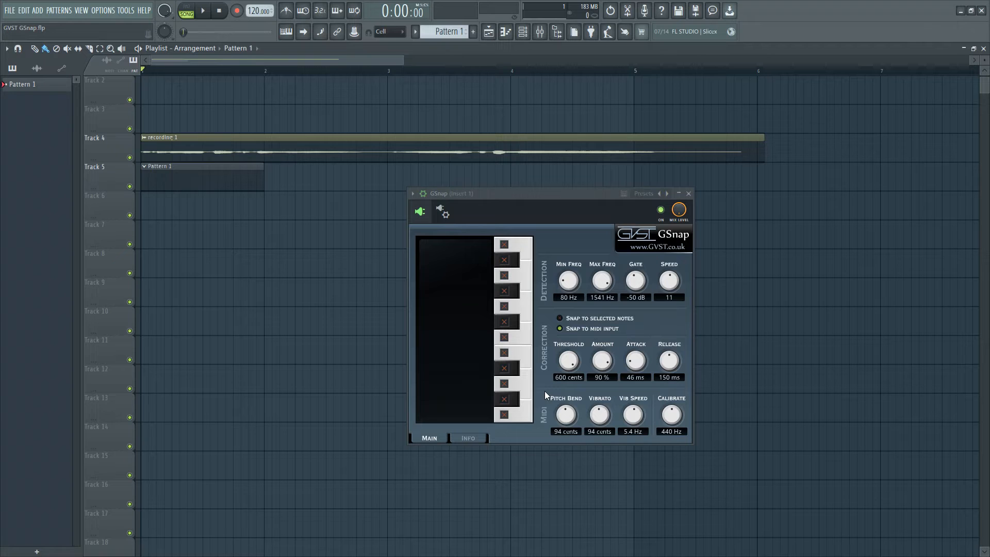
# Open Pattern 1 from the playlist and show the piano roll of the MIDI Out channel.
pyautogui.doubleClick(230, 180)
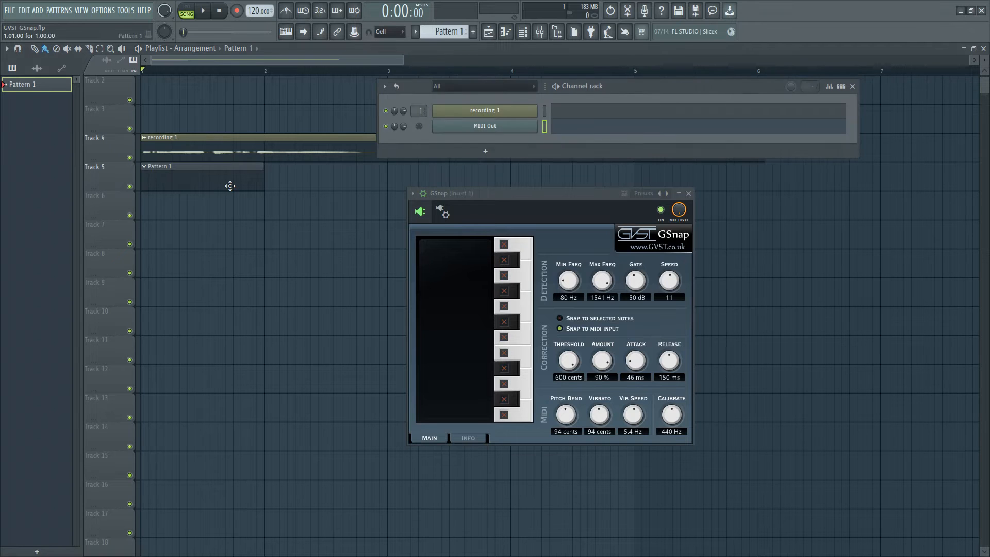
pyautogui.click(597, 134)
pyautogui.scroll(-2, 239, 289)
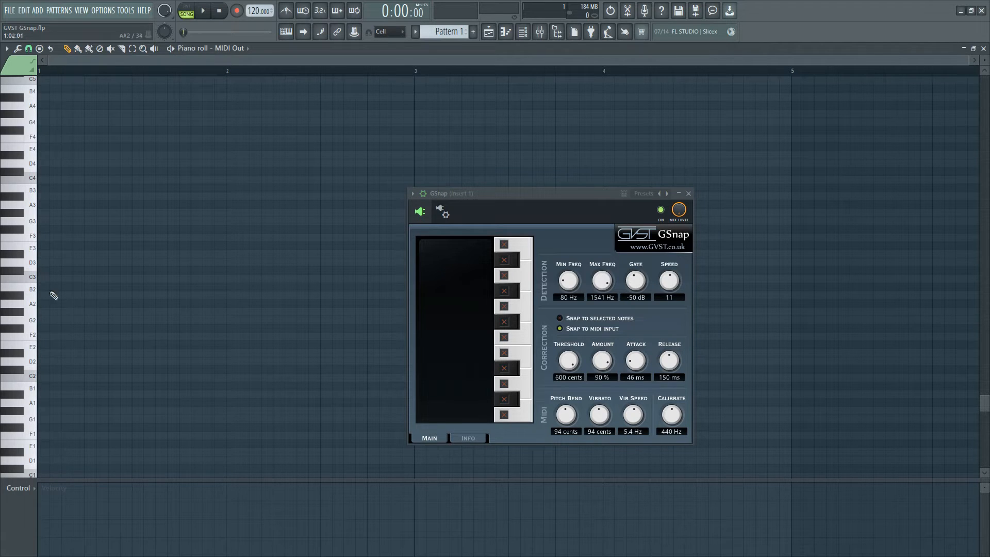
# Draw a C3 note from the start of bar 1, extend it to two bars, and audition the vocal snapping to it.
pyautogui.moveTo(46, 283); pyautogui.dragTo(226, 282)
pyautogui.press('space')
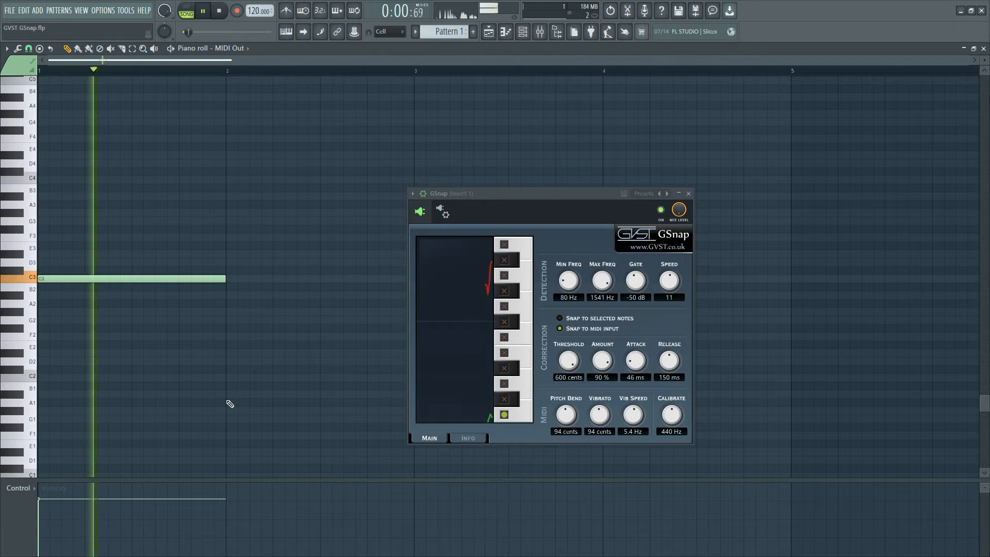
pyautogui.press('space')
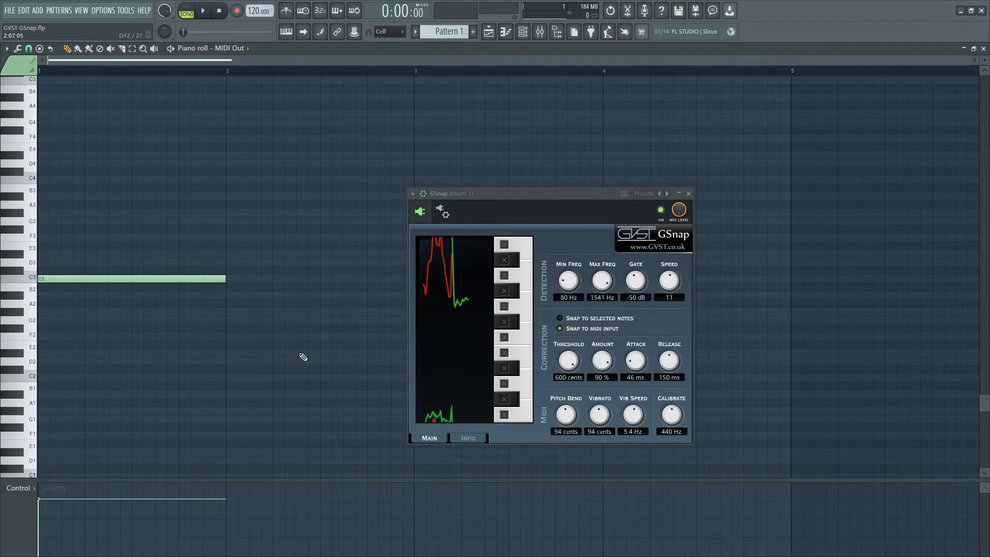
pyautogui.moveTo(190, 313); pyautogui.dragTo(369, 222)
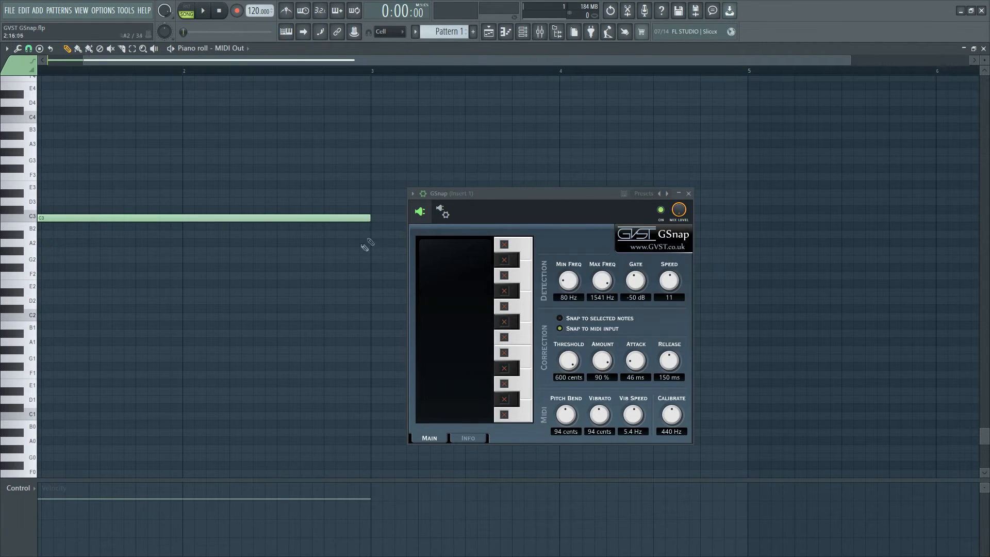
pyautogui.press('space')
pyautogui.moveTo(207, 357); pyautogui.dragTo(200, 316)
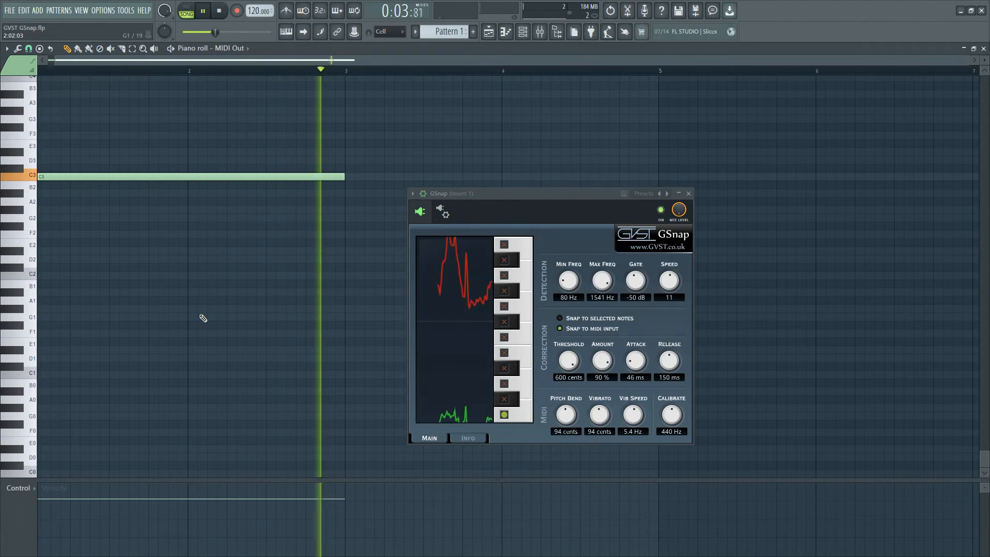
pyautogui.press('space')
# Delete the C3 note and play the vocal without any MIDI notes.
pyautogui.scroll(2, 205, 292)
pyautogui.scroll(2, 196, 283)
pyautogui.rightClick(133, 250)
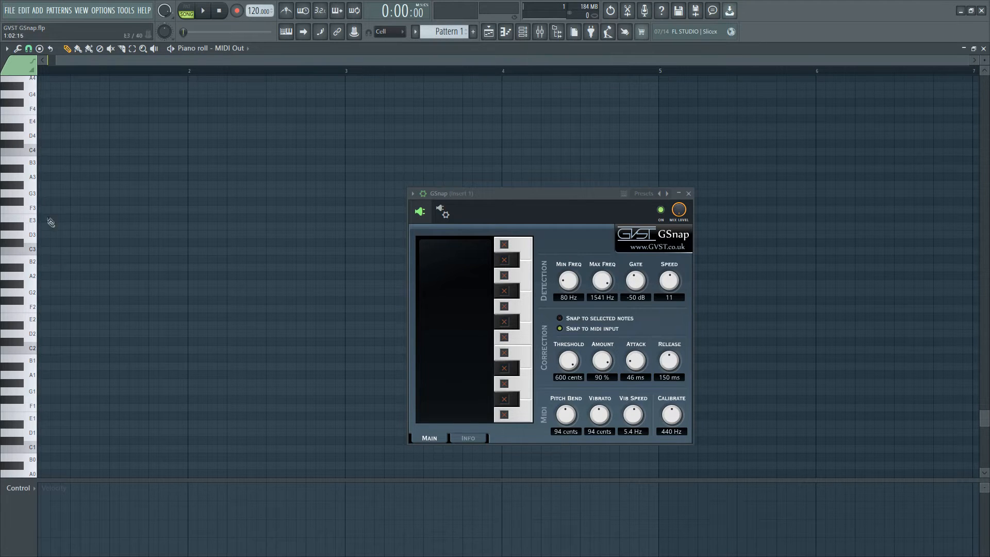
pyautogui.scroll(3, 247, 254)
pyautogui.press('space')
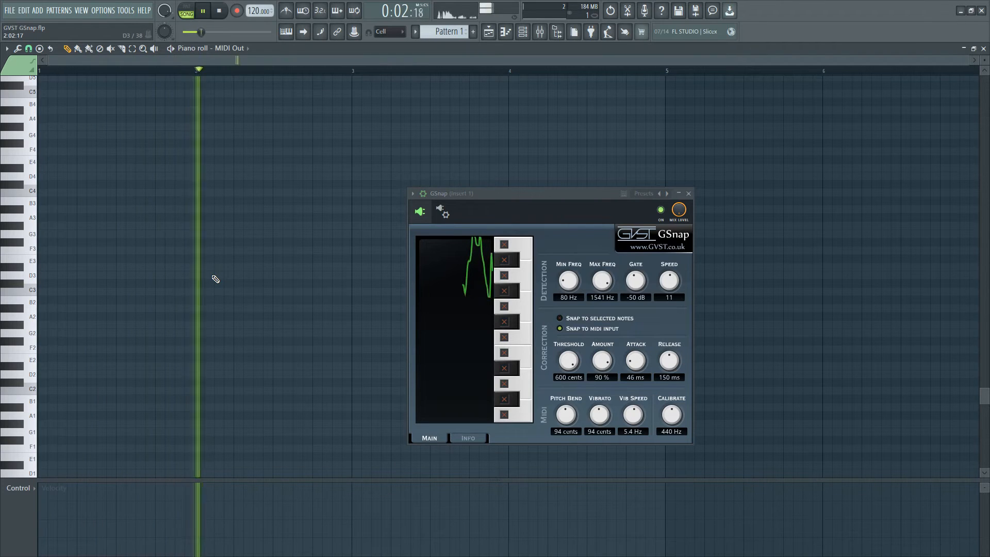
pyautogui.press('space')
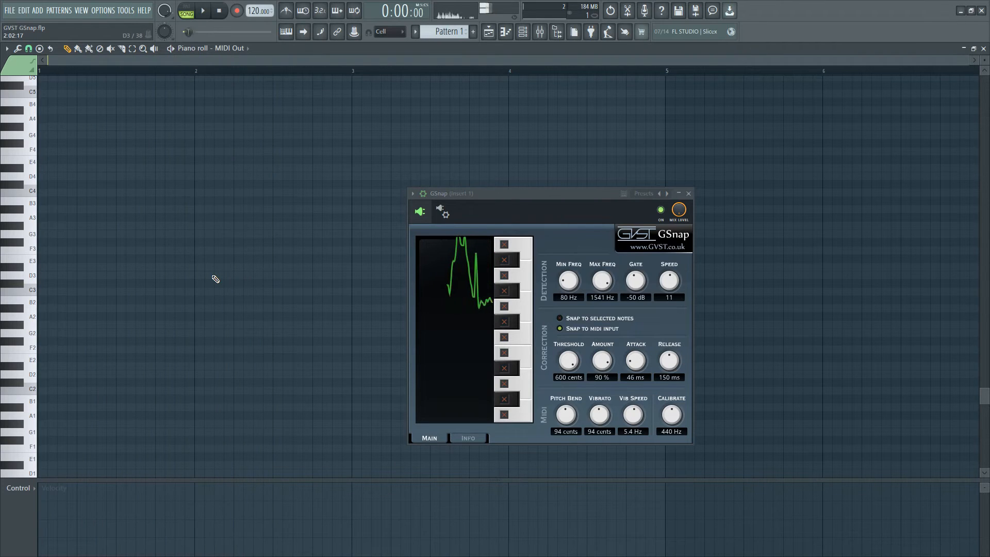
# Place a one-beat G#3 note at the start of bar 1 and play it back with the vocal.
pyautogui.click(41, 233)
pyautogui.moveTo(350, 233); pyautogui.dragTo(65, 221)
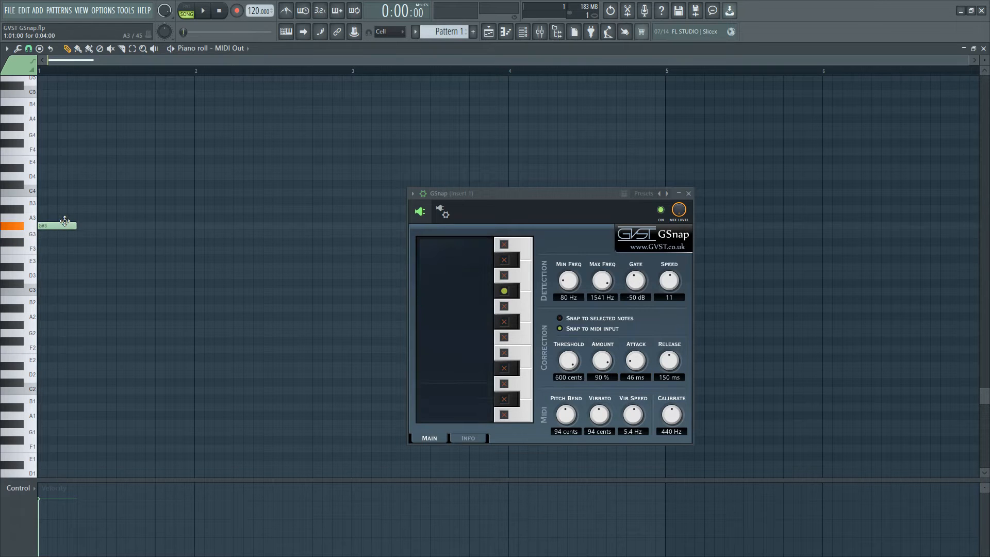
pyautogui.scroll(1, 98, 303)
pyautogui.press('space')
pyautogui.press('space')
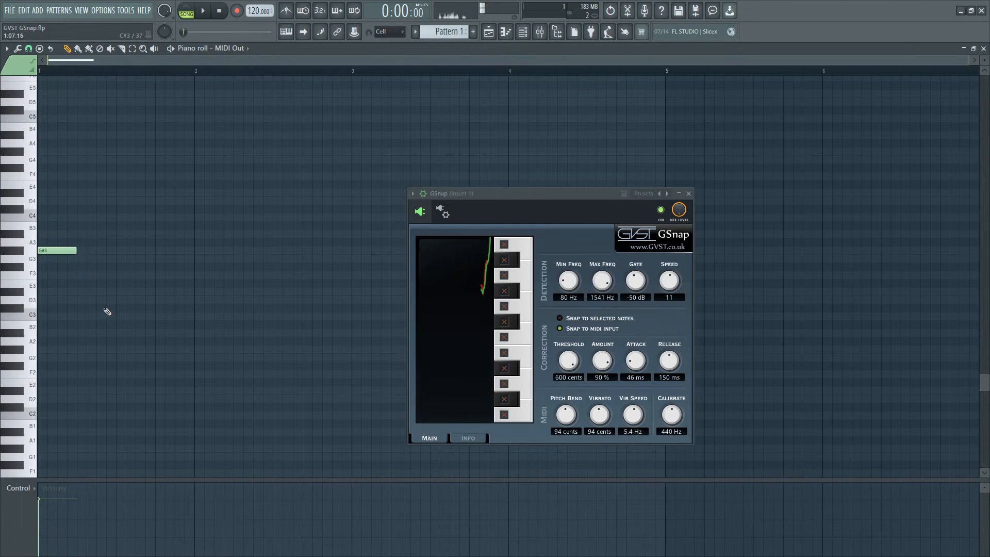
# Add a half-beat A#3 note and a one-and-a-half-beat C4 note after the first G#3, auditioning each with the vocal.
pyautogui.click(81, 235)
pyautogui.press('space')
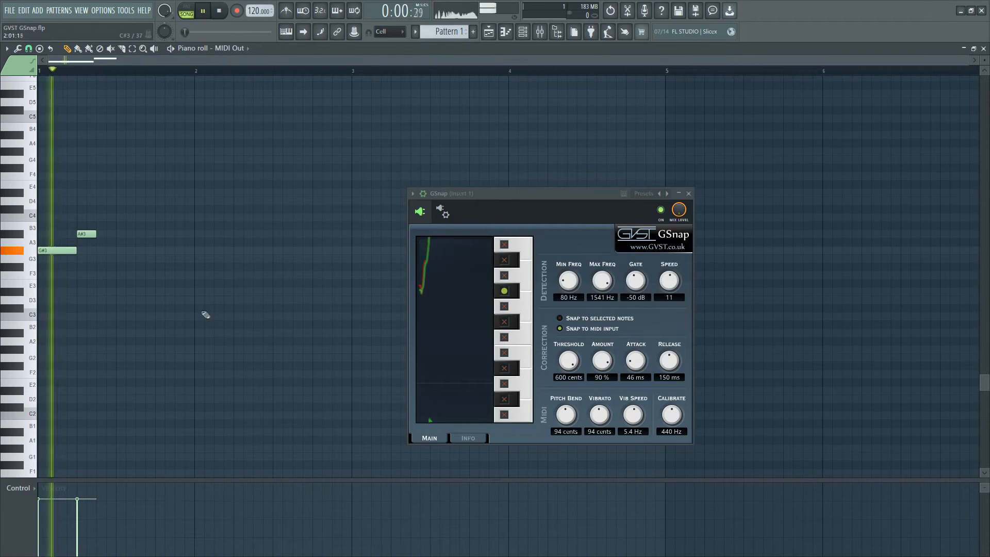
pyautogui.press('space')
pyautogui.moveTo(102, 217); pyautogui.dragTo(154, 217)
pyautogui.press('space')
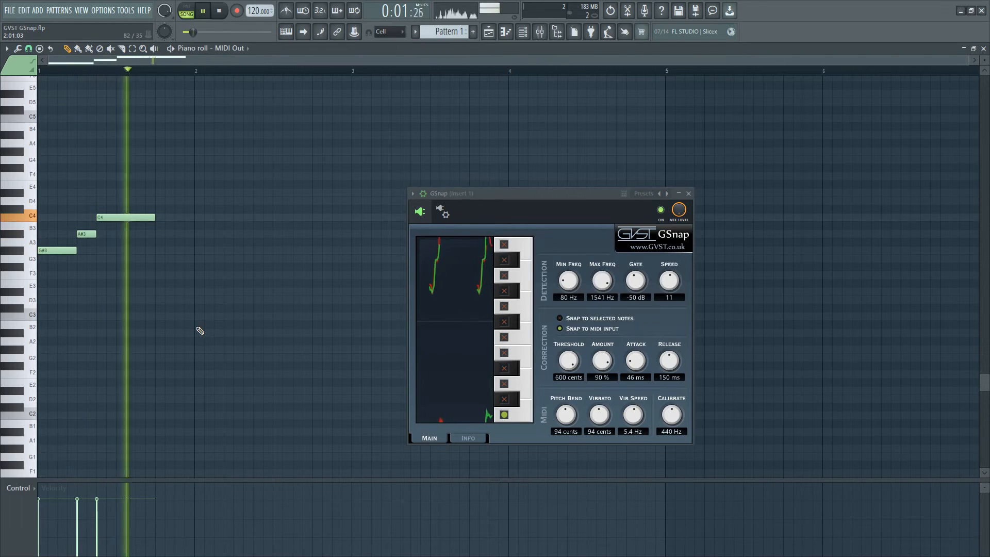
pyautogui.press('space')
# Add an A#3 note right after the C4, audition it, and shorten it to half a beat.
pyautogui.click(165, 235)
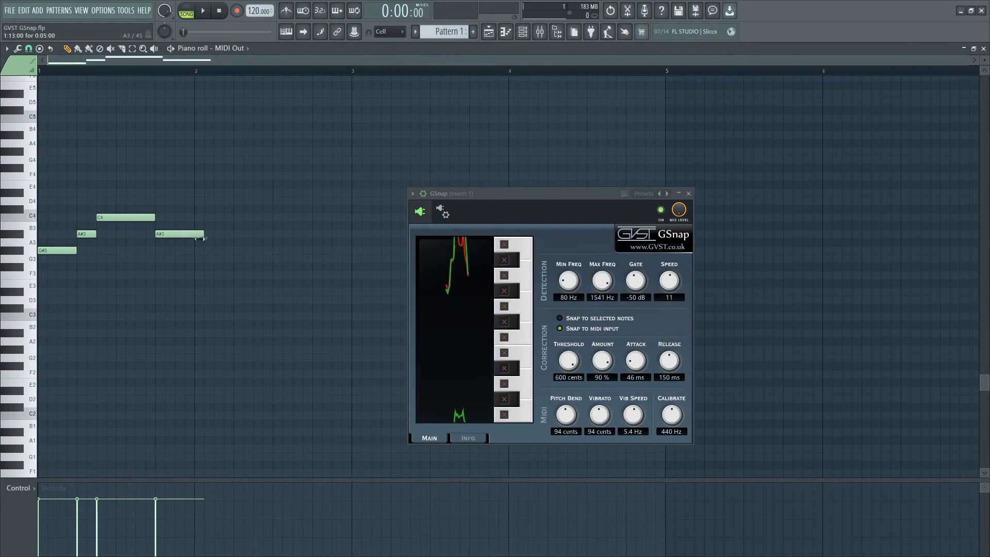
pyautogui.moveTo(205, 236); pyautogui.dragTo(195, 236)
pyautogui.press('space')
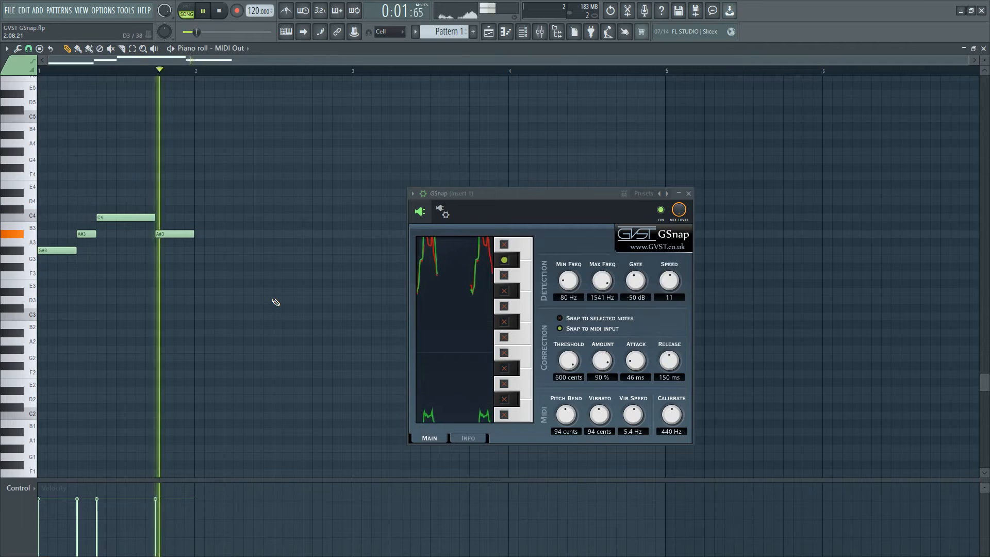
pyautogui.press('space')
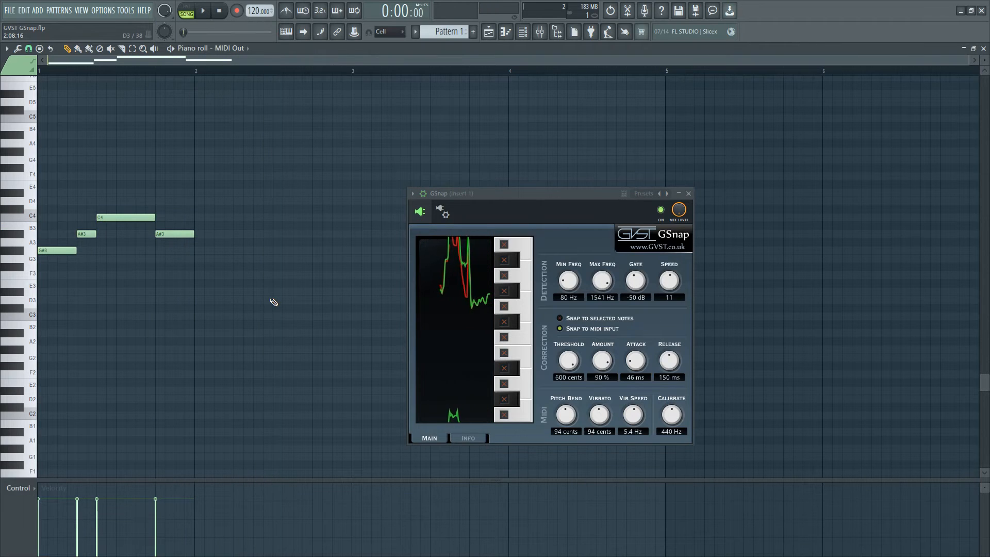
# Add a one-and-a-half-beat G#3 note after the second A#3 and play the melody back.
pyautogui.click(180, 251)
pyautogui.moveTo(193, 251); pyautogui.dragTo(236, 256)
pyautogui.press('space')
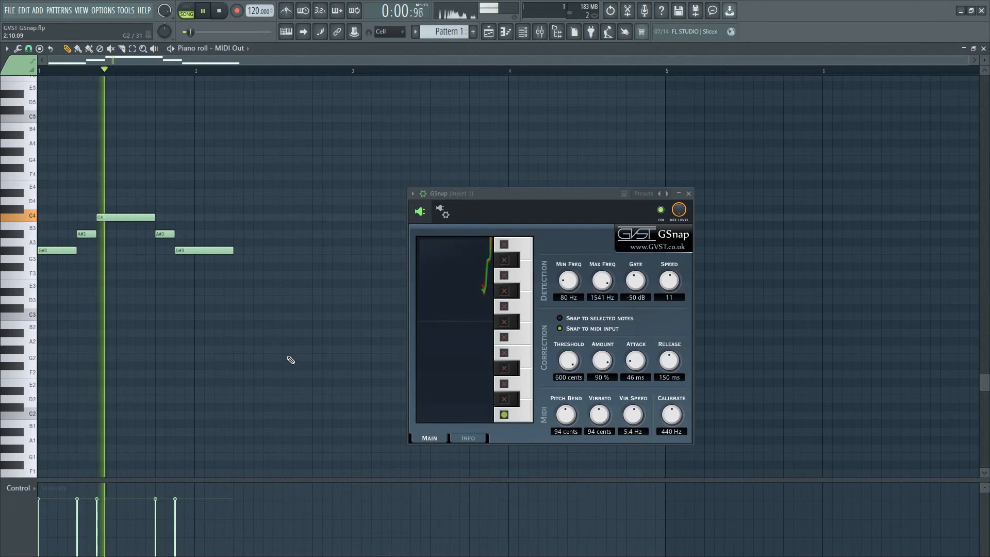
pyautogui.press('space')
# Shorten the second G#3 to one beat, add a one-and-a-half-beat G3 note after it, and audition the melody.
pyautogui.click(219, 259)
pyautogui.moveTo(247, 260)
pyautogui.mouseDown()
pyautogui.moveTo(248, 277)
pyautogui.moveTo(272, 278)
pyautogui.moveTo(242, 259)
pyautogui.mouseUp()
pyautogui.press('space')
pyautogui.press('space')
pyautogui.press('space')
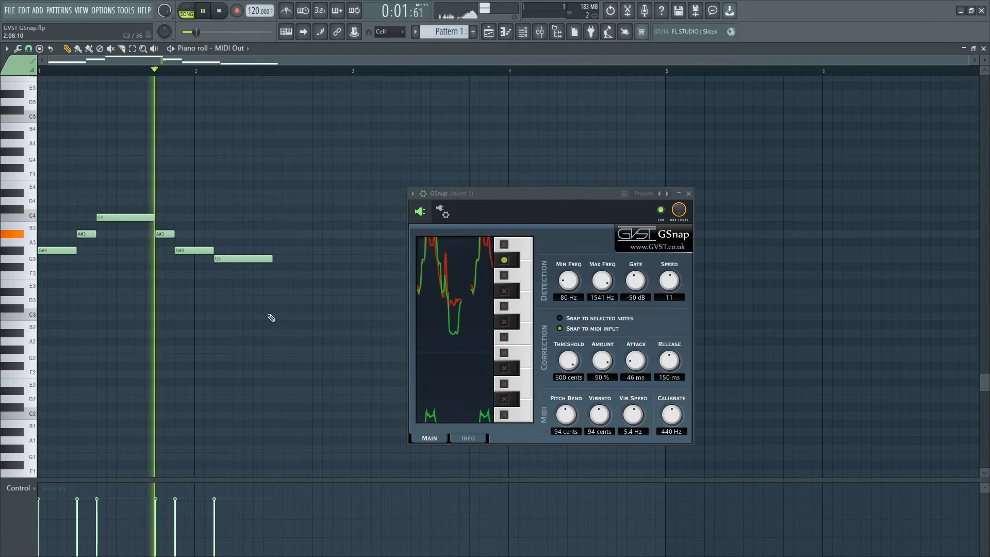
pyautogui.press('space')
# Try extending the G3 note to the end of bar 2, play it back, and restore its one-and-a-half-beat length.
pyautogui.moveTo(272, 258); pyautogui.dragTo(343, 287)
pyautogui.press('space')
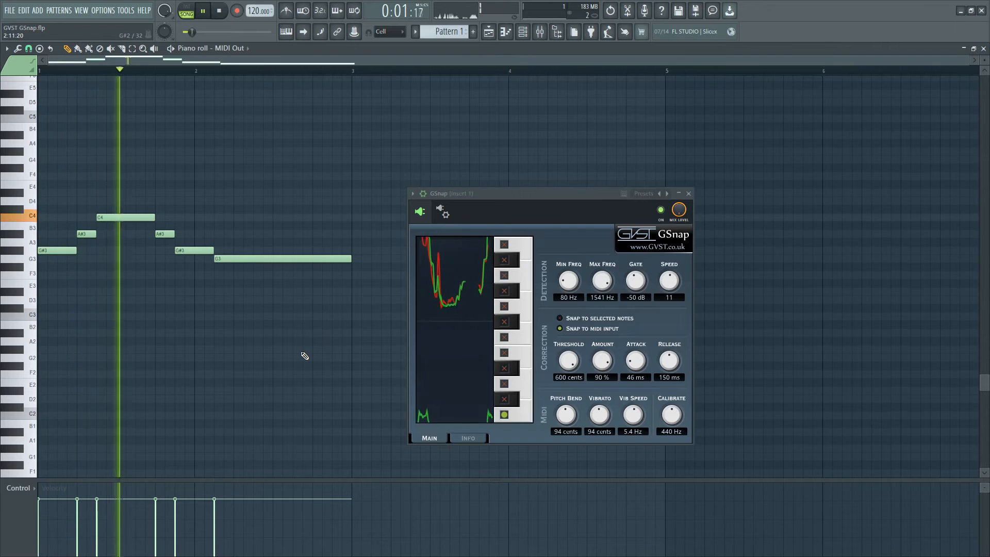
pyautogui.moveTo(305, 355); pyautogui.dragTo(296, 352)
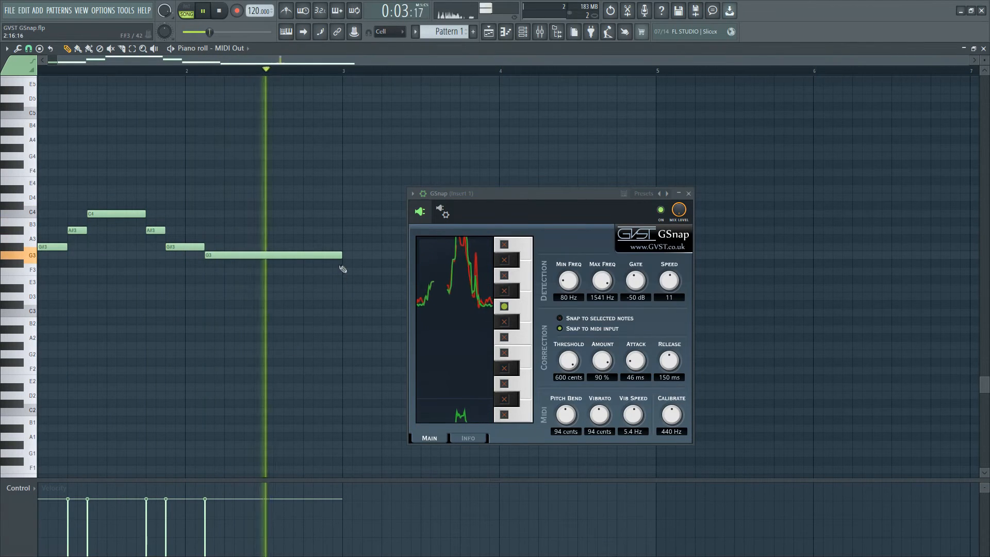
pyautogui.press('space')
pyautogui.moveTo(341, 258); pyautogui.dragTo(264, 259)
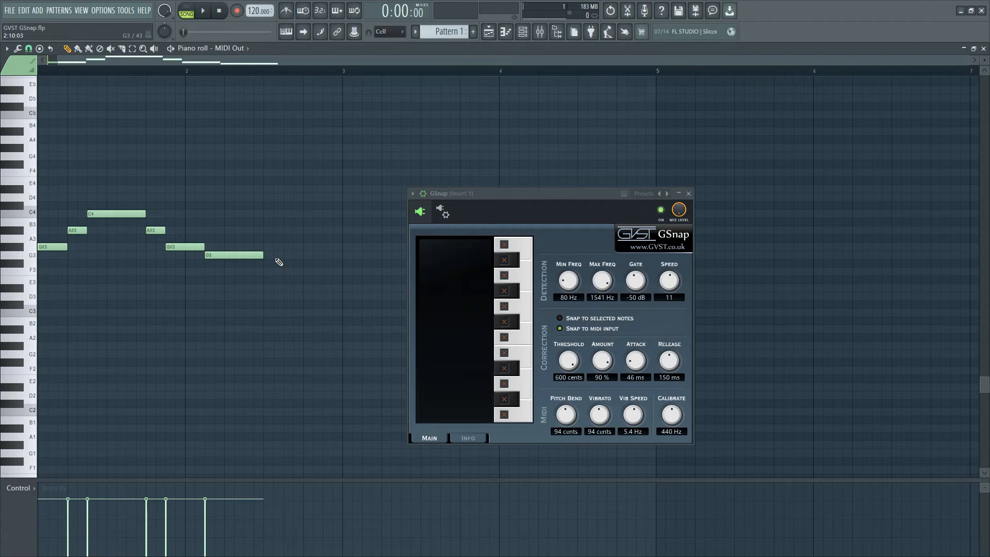
# Add consecutive half-beat notes A#3, G#3, G3 and F3 to fill the rest of bar 2, and play the melody back.
pyautogui.click(267, 230)
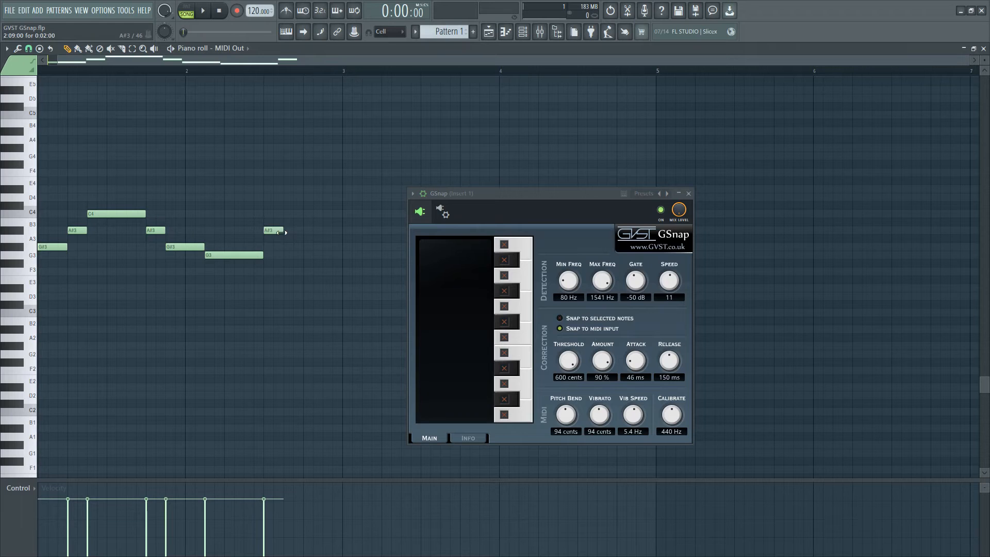
pyautogui.click(306, 255)
pyautogui.click(326, 271)
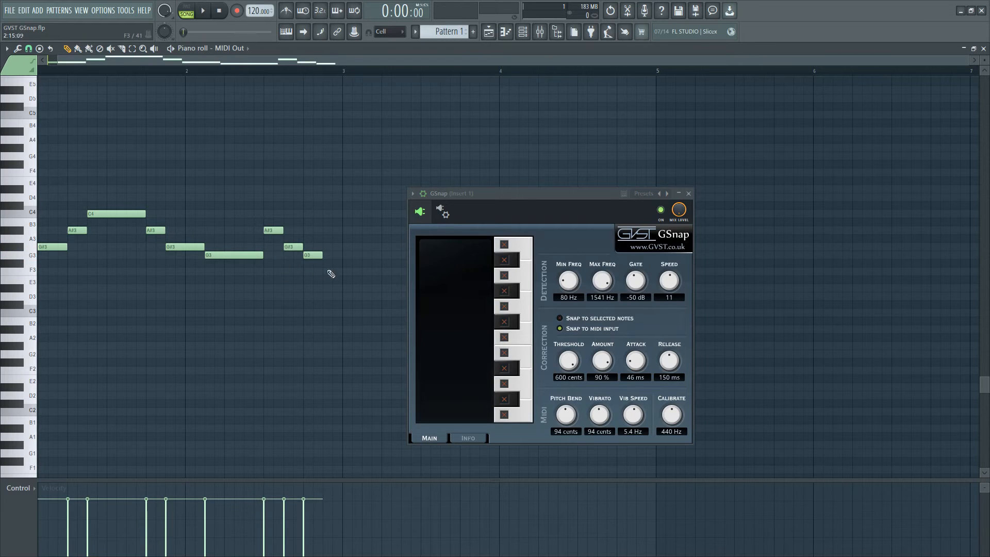
pyautogui.press('space')
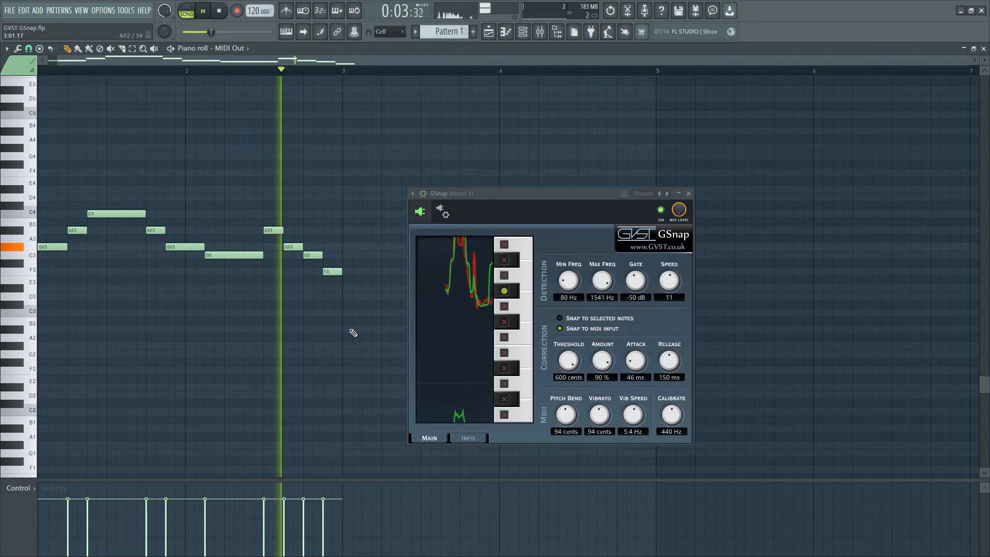
# Delete the four half-beat notes A#3, G#3, G3 and F3 closing bar 2, and play back from the start of bar 2.
pyautogui.press('space')
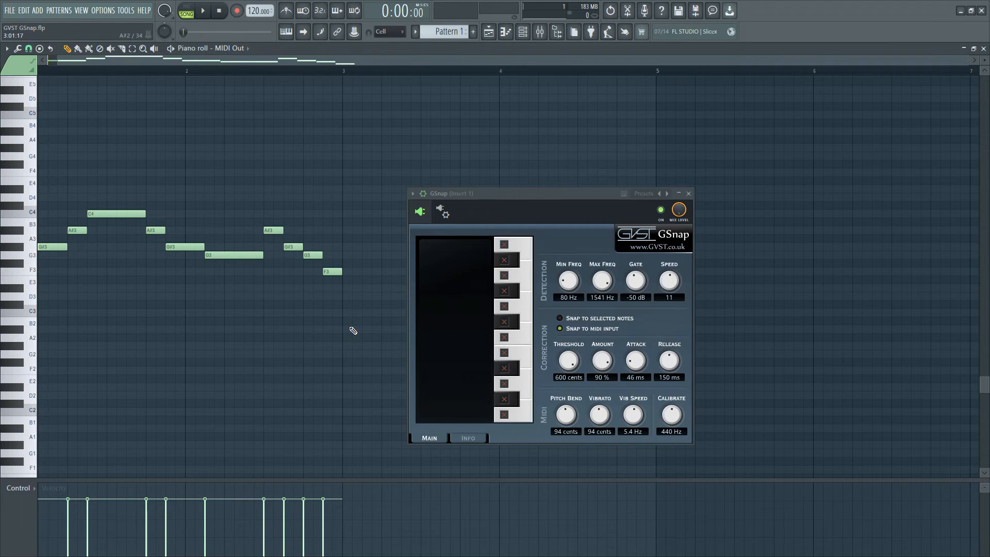
pyautogui.moveTo(356, 312); pyautogui.dragTo(263, 219)
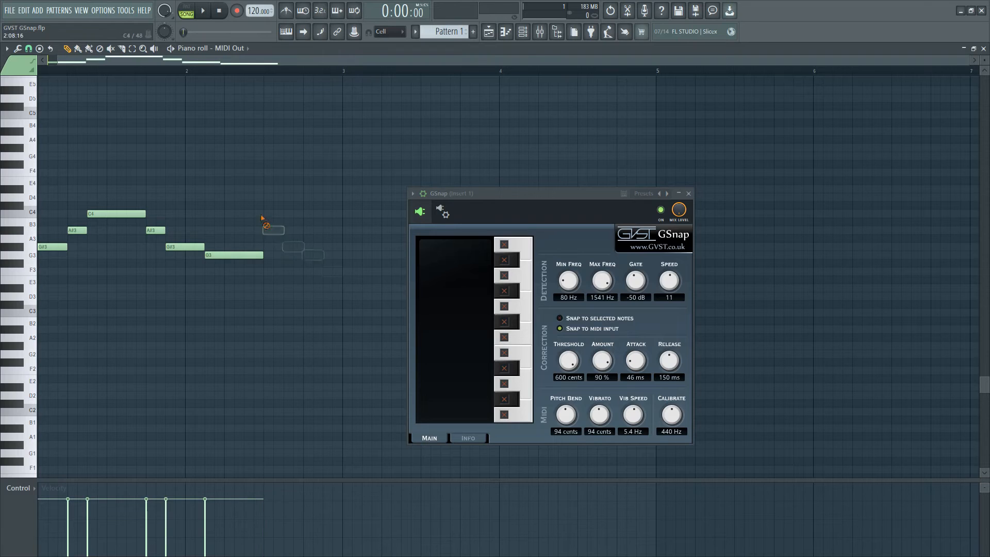
pyautogui.click(190, 74)
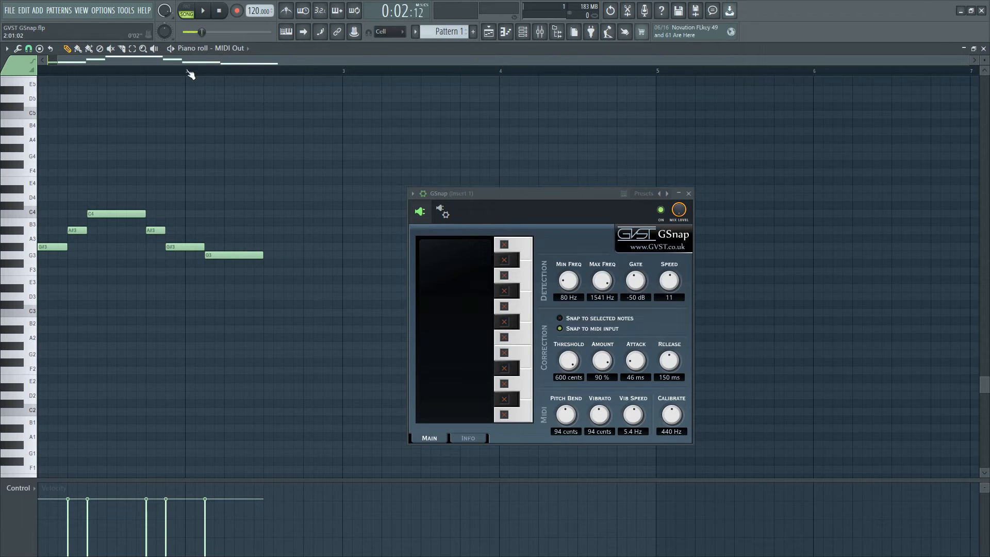
pyautogui.press('space')
# Extend the last G3 note to the end of bar 2 and play it back.
pyautogui.press('space')
pyautogui.moveTo(271, 254); pyautogui.dragTo(342, 254)
pyautogui.press('space')
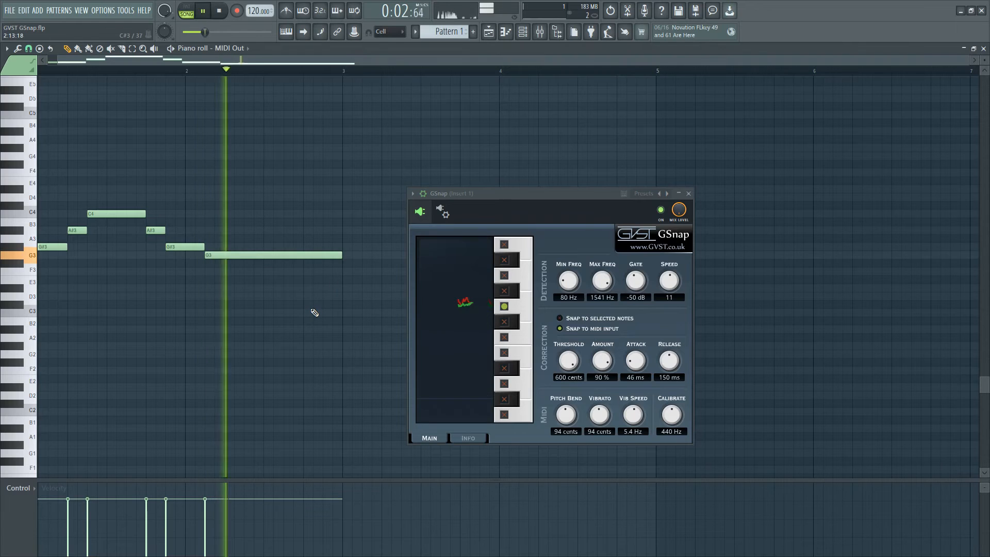
# Transpose the whole melody up one octave and back down two octaves, playing it to compare the correction.
pyautogui.press('space')
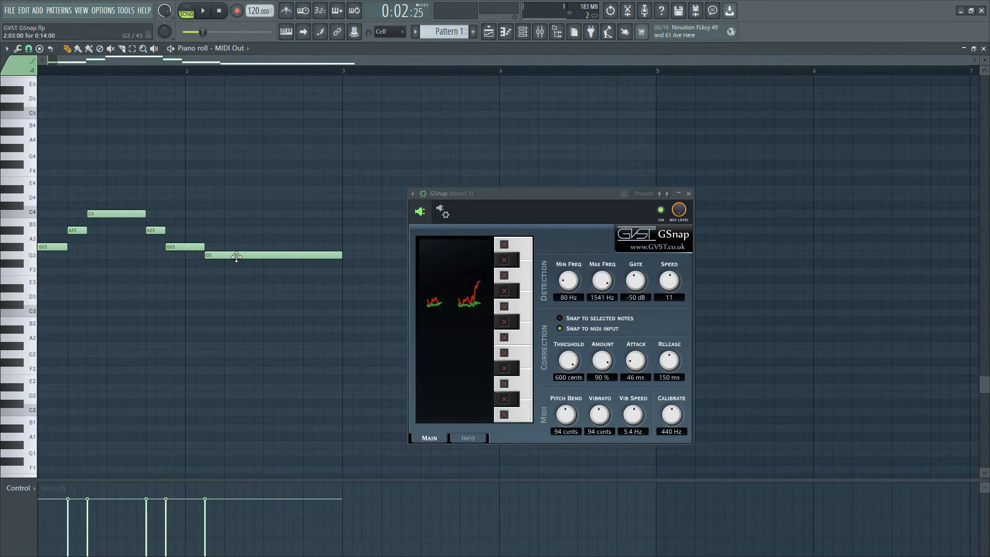
pyautogui.moveTo(236, 256)
pyautogui.mouseDown()
pyautogui.moveTo(236, 205)
pyautogui.moveTo(238, 264)
pyautogui.mouseUp()
pyautogui.hotkey('ctrl', 'Up')
pyautogui.press('space')
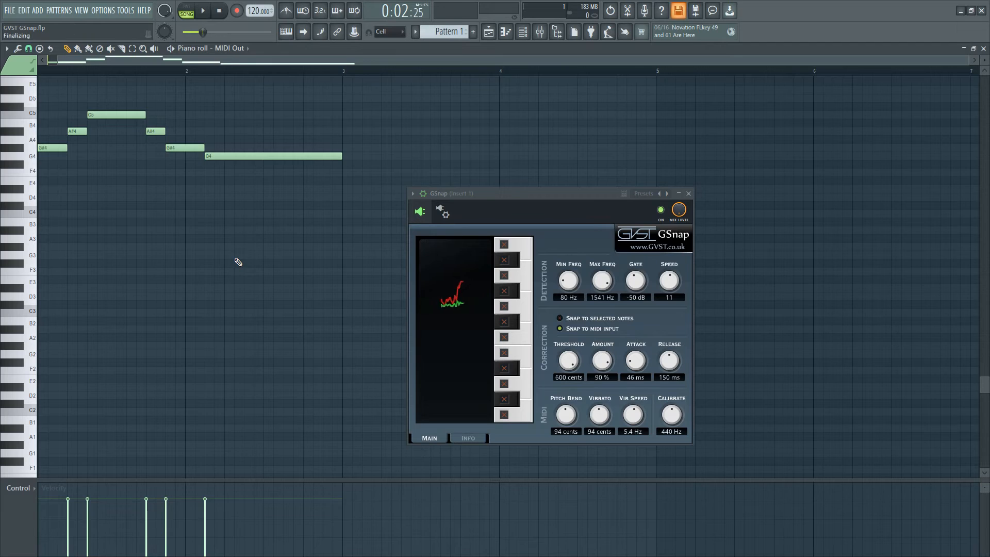
pyautogui.hotkey('ctrl', 'Down')
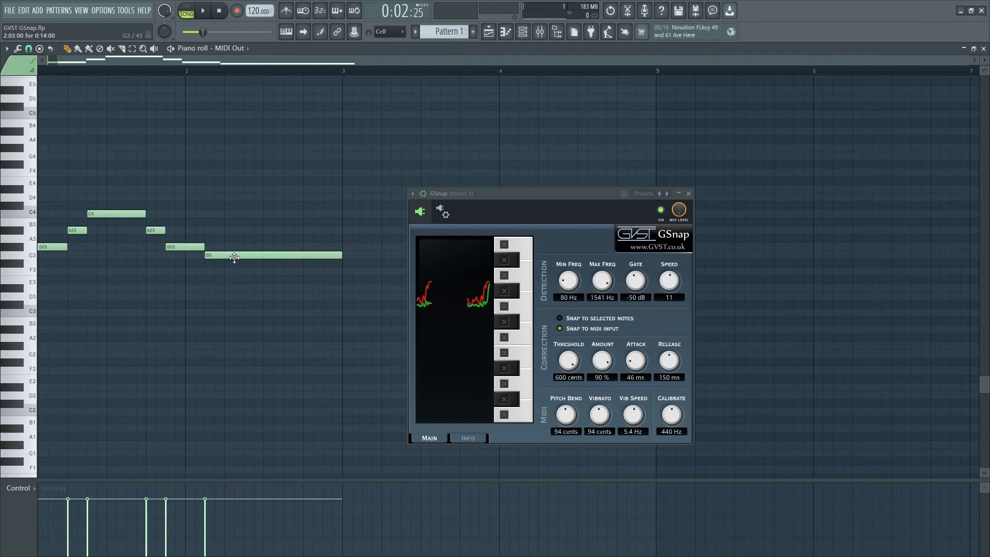
pyautogui.hotkey('ctrl', 'Down')
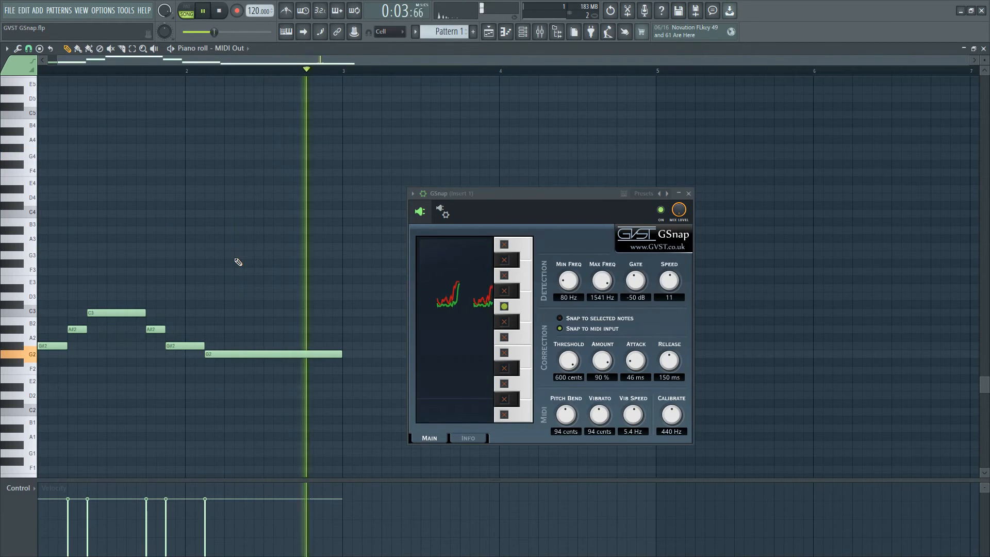
pyautogui.press('space')
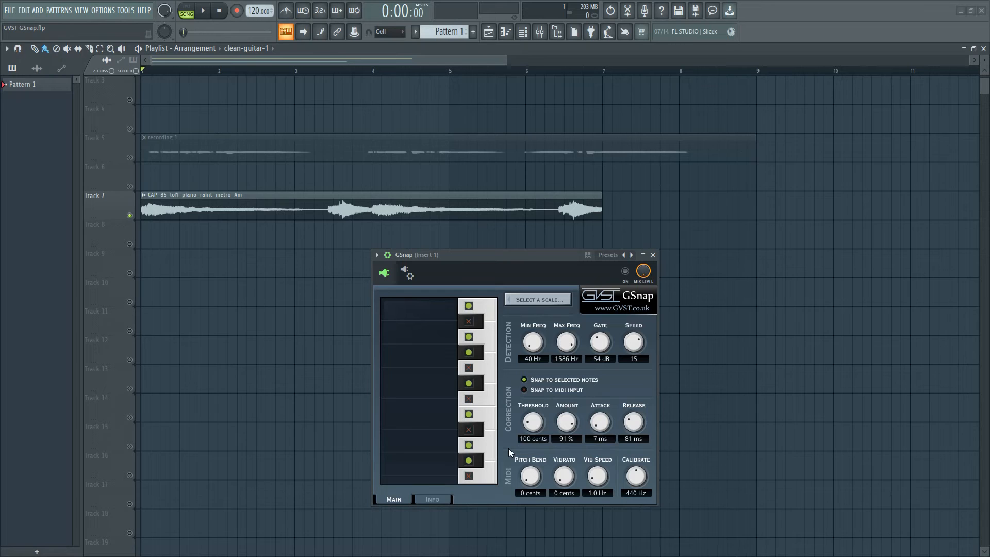
# Play the lo-fi piano clip on Track 7 with GSnap bypassed.
pyautogui.press('space')
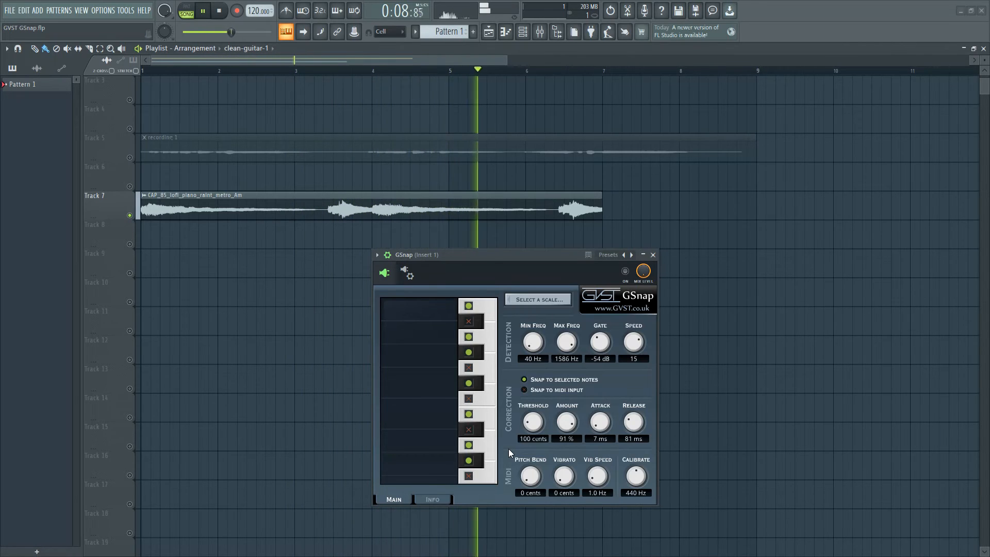
pyautogui.press('space')
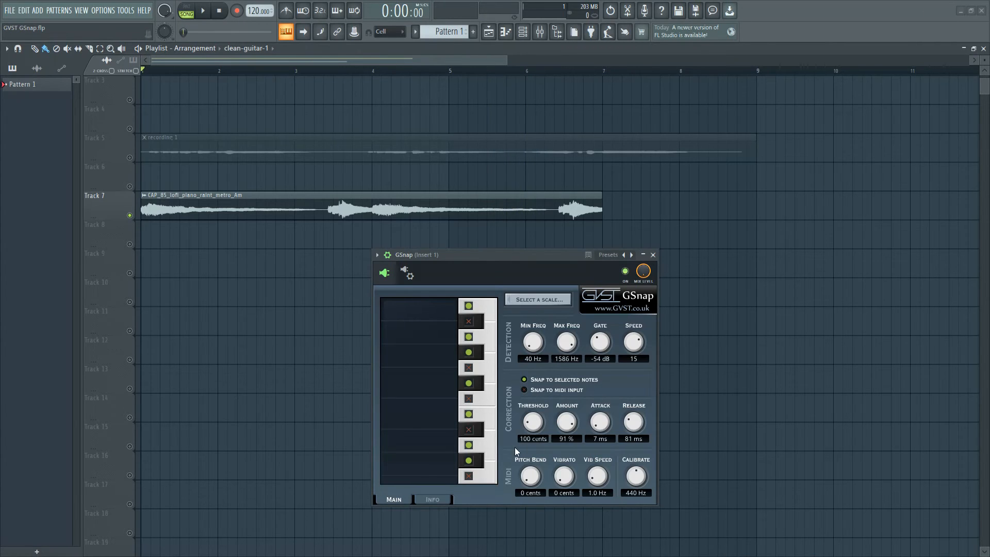
# Set GSnap's snapping scale to A Minor and play the piano clip through it.
pyautogui.click(524, 300)
pyautogui.click(531, 369)
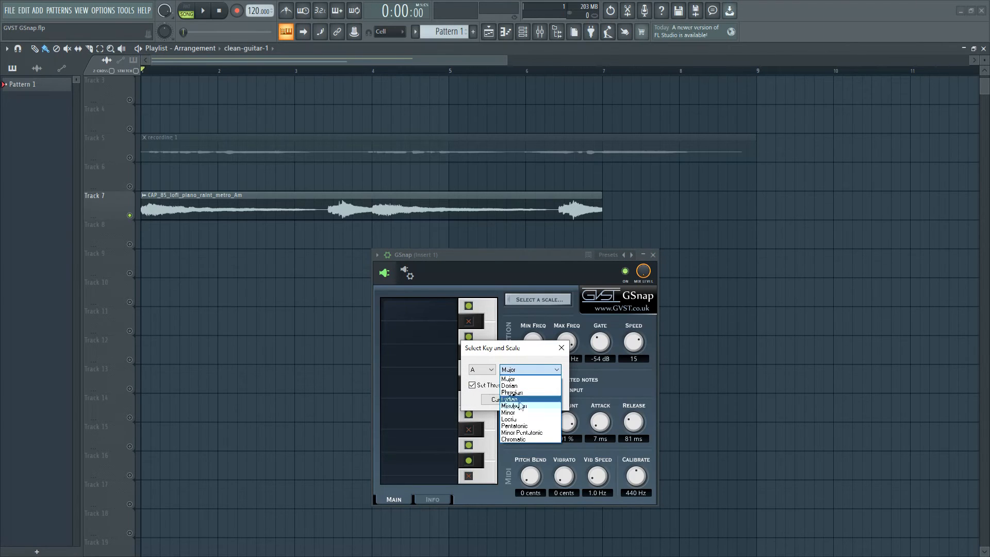
pyautogui.click(533, 412)
pyautogui.click(540, 399)
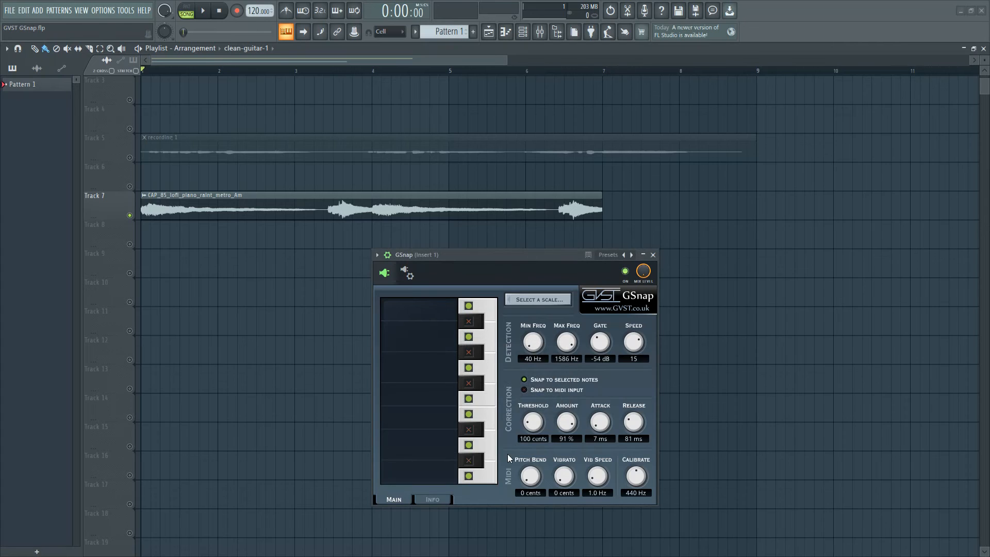
pyautogui.press('space')
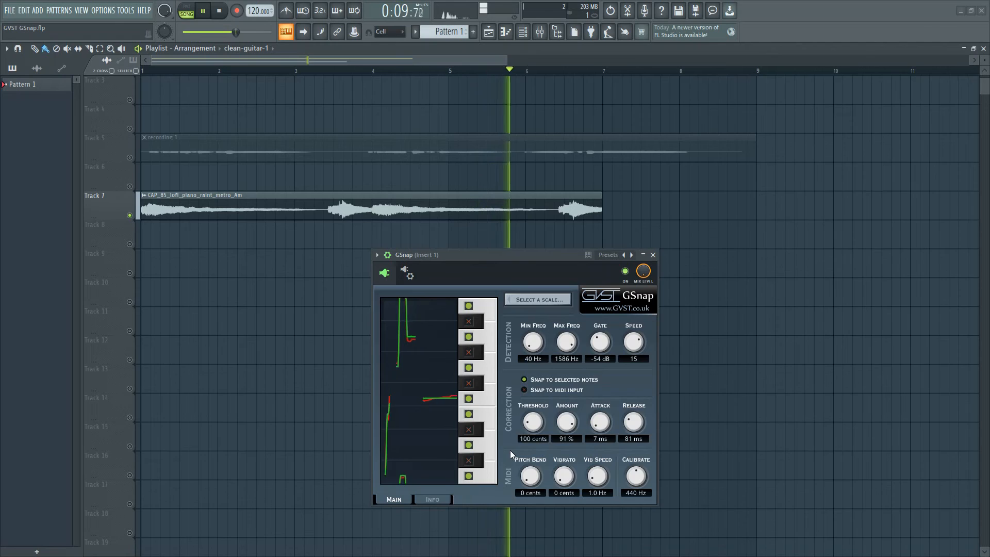
pyautogui.press('space')
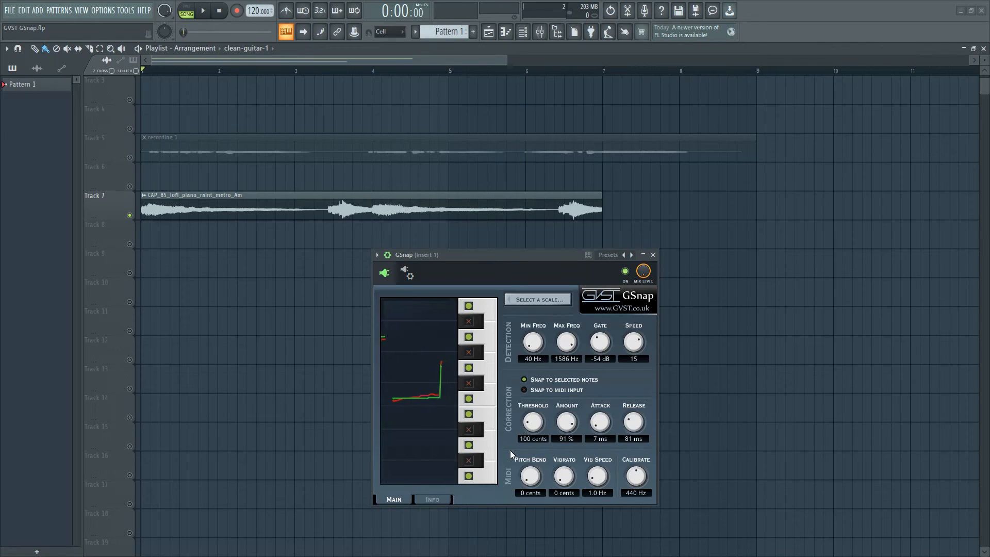
# Raise the threshold to 305 cents, apply the E Minor scale with Set Threshold to Fill Gaps enabled, and play the piano clip.
pyautogui.moveTo(532, 432); pyautogui.dragTo(553, 415)
pyautogui.click(530, 299)
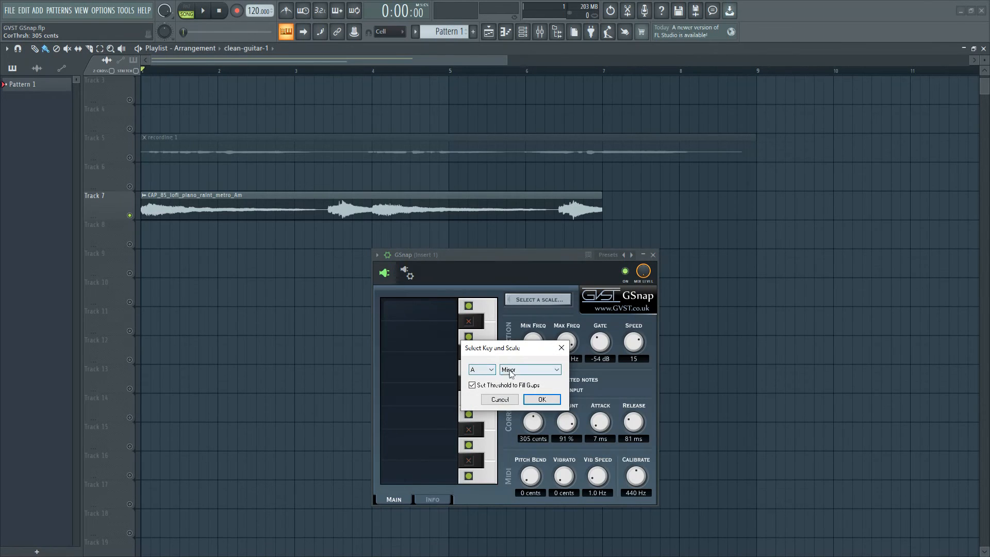
pyautogui.click(489, 369)
pyautogui.click(479, 427)
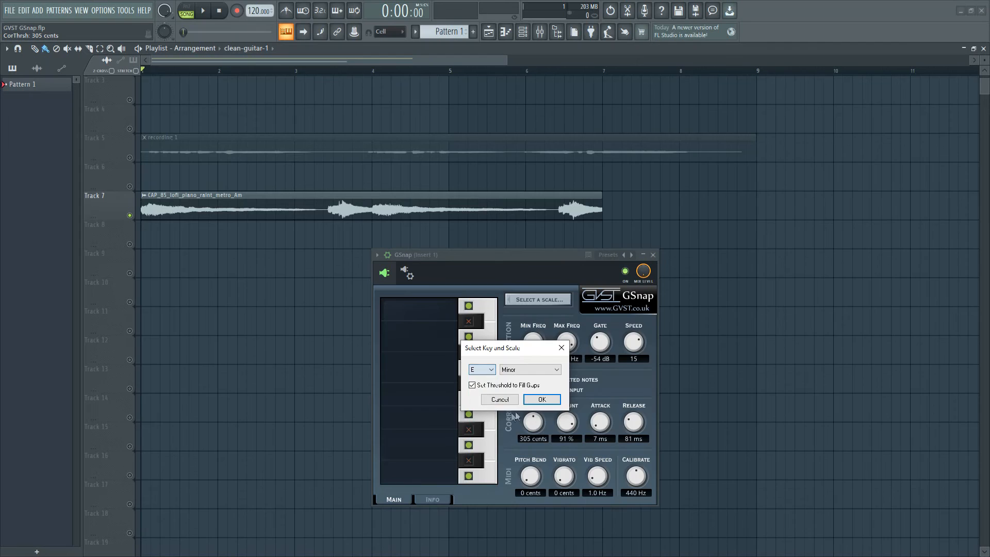
pyautogui.moveTo(495, 347); pyautogui.dragTo(571, 337)
pyautogui.click(616, 389)
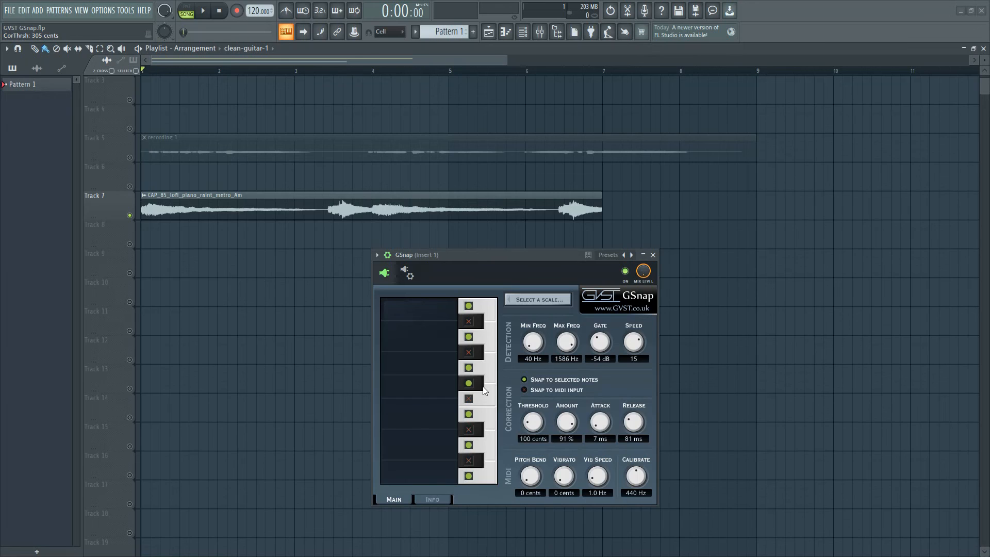
pyautogui.press('space')
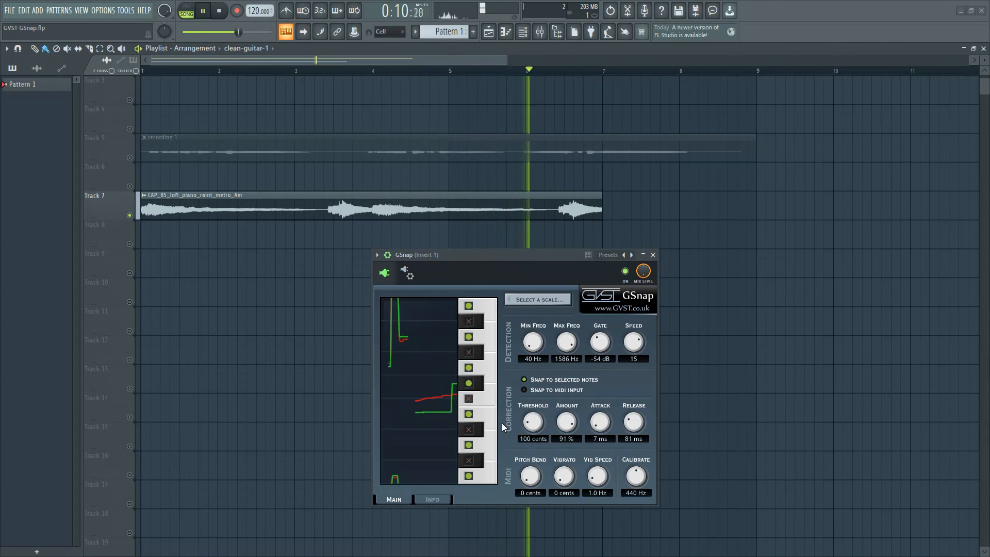
pyautogui.press('space')
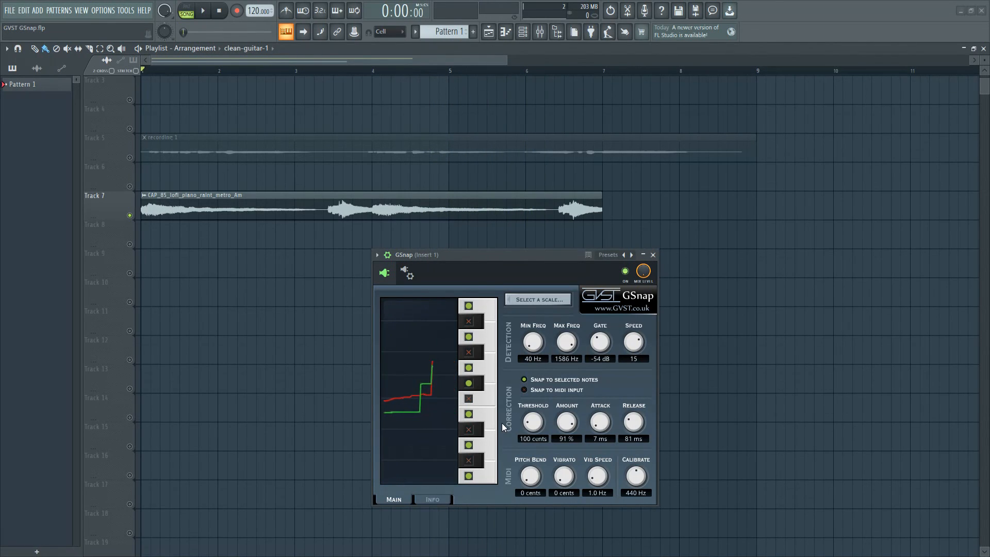